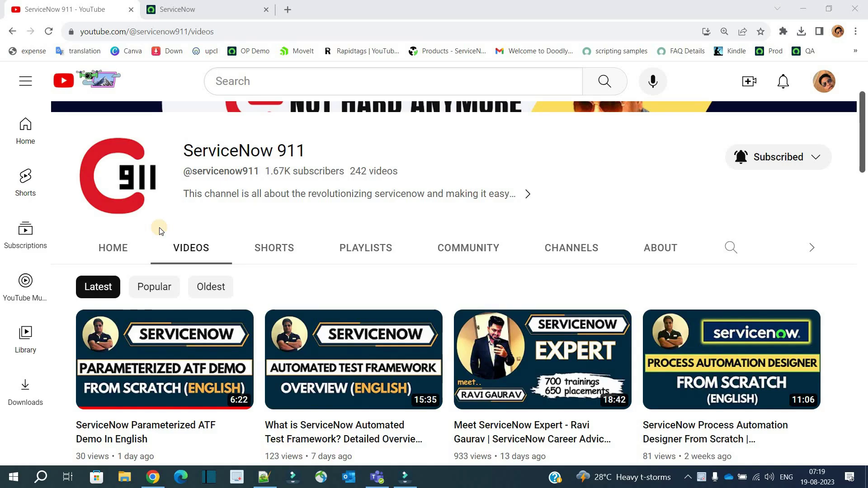
- Filter the navigator for 'tests', open ATF > Tests, and open Basic Record Producer
{"action": "left_click", "coordinate": [223, 18]}
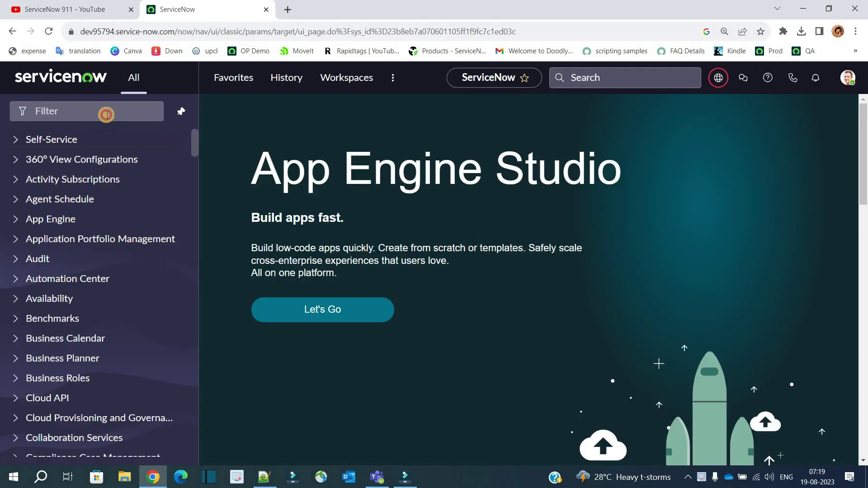
{"action": "left_click", "coordinate": [108, 115]}
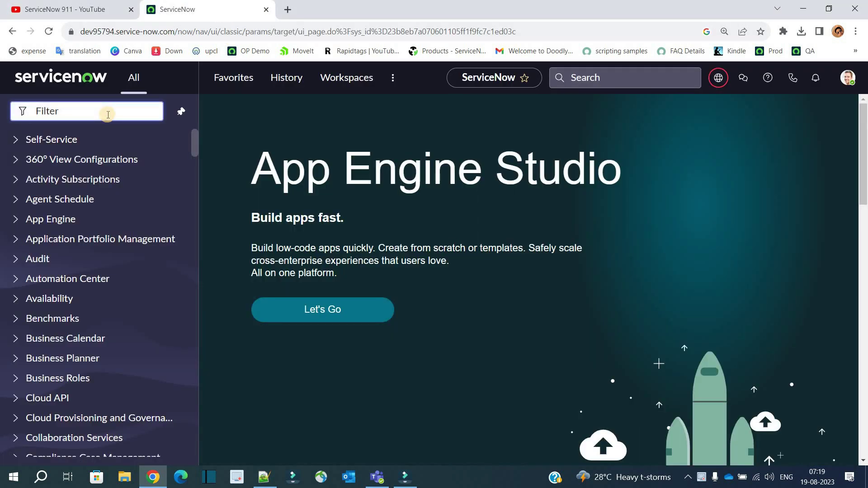
{"action": "type", "text": "tests"}
{"action": "key", "text": "Return"}
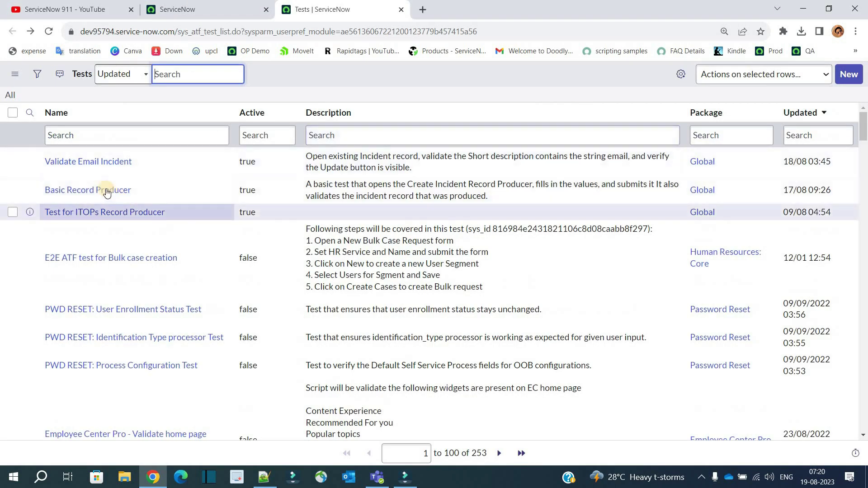
{"action": "left_click", "coordinate": [115, 191]}
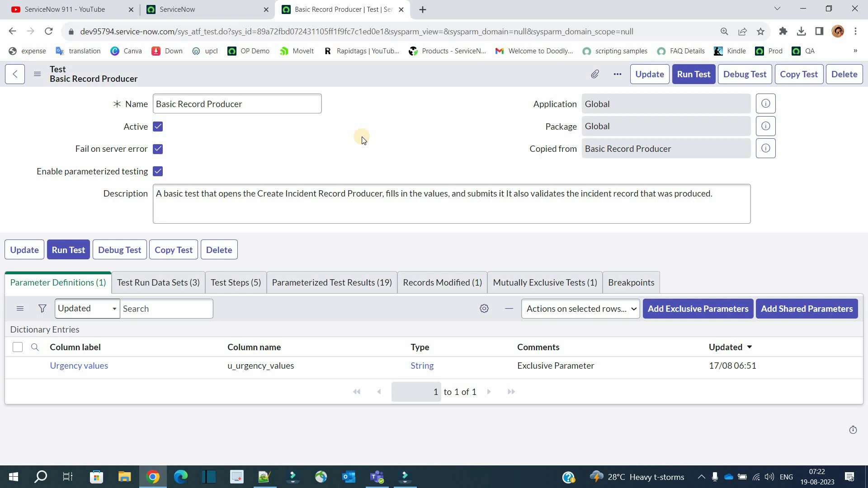
- Show the Test Steps (5) related list and scroll to see all five steps
{"action": "left_click", "coordinate": [219, 282]}
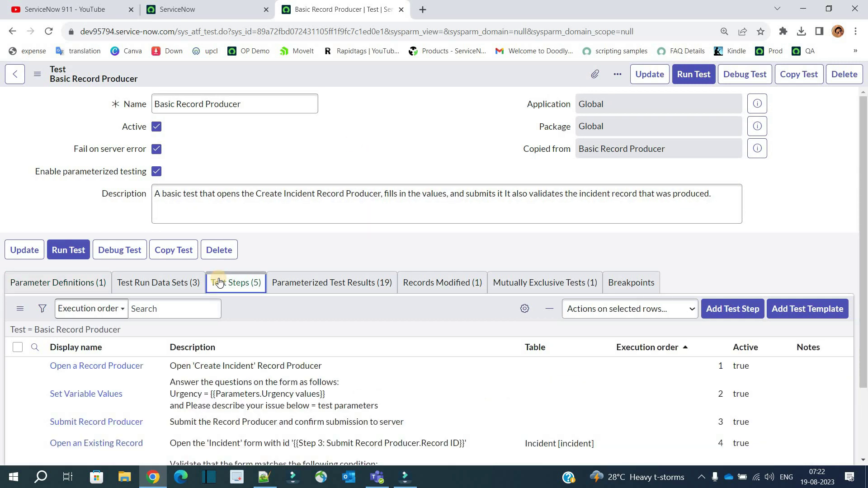
{"action": "scroll", "coordinate": [219, 282], "scroll_direction": "down", "scroll_amount": 2}
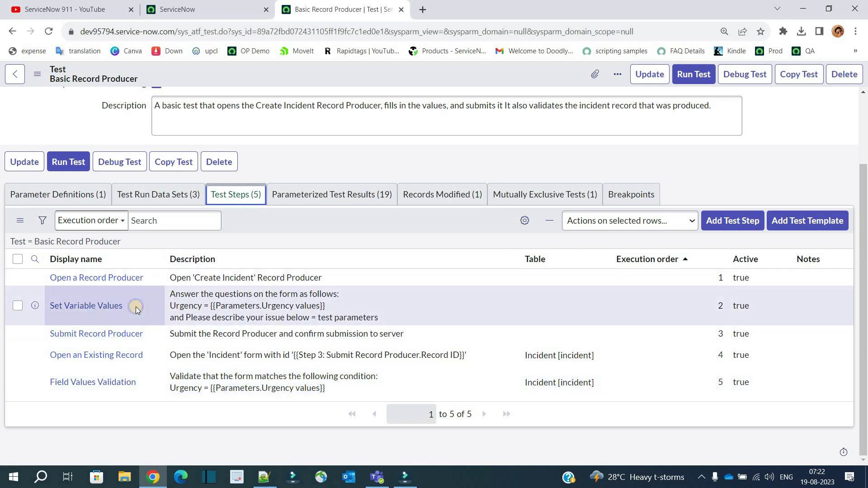
- Add a breakpoint to the Set Variable Values step through its Add/Remove Breakpoint action
{"action": "right_click", "coordinate": [136, 307]}
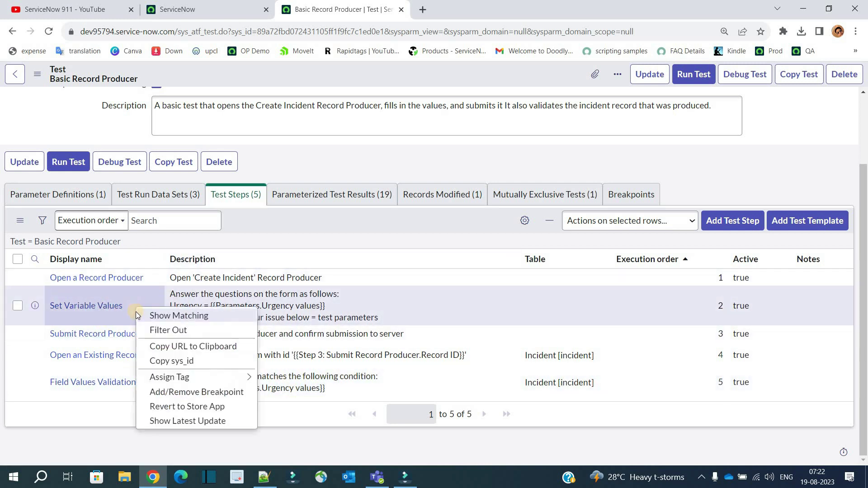
{"action": "left_click", "coordinate": [159, 392]}
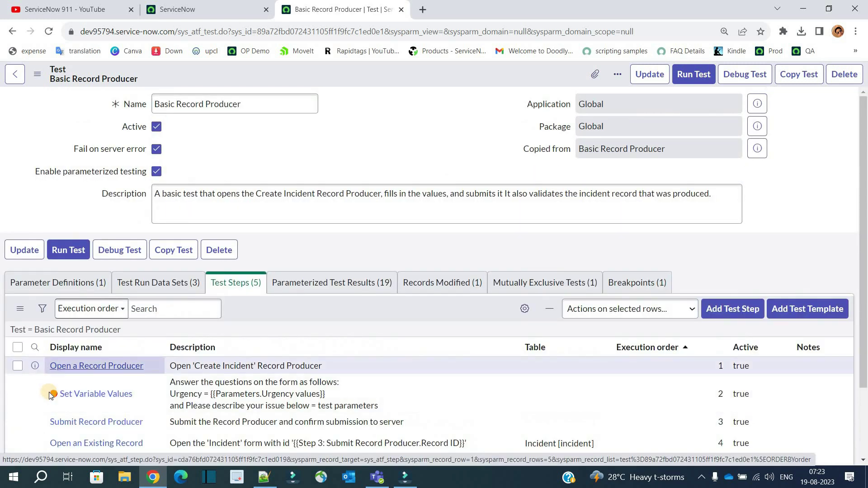
{"action": "scroll", "coordinate": [54, 345], "scroll_direction": "down", "scroll_amount": 1}
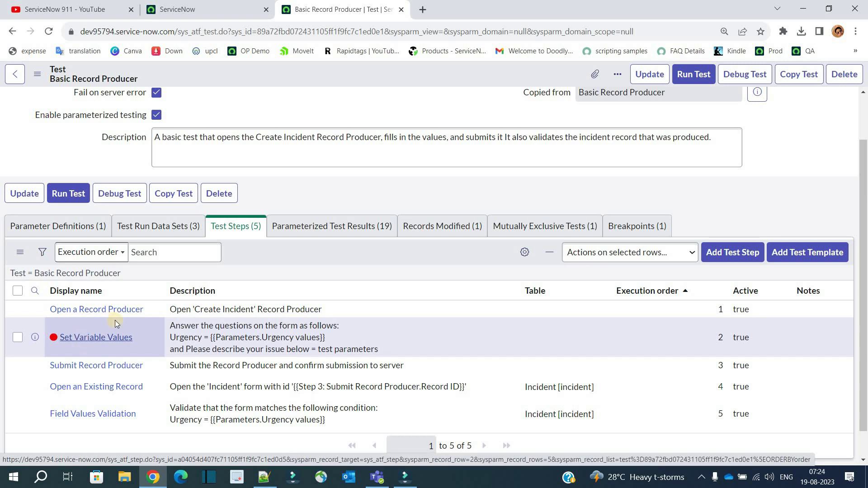
- Start Debug Test with the Pause before rollback option ticked
{"action": "left_click", "coordinate": [746, 75]}
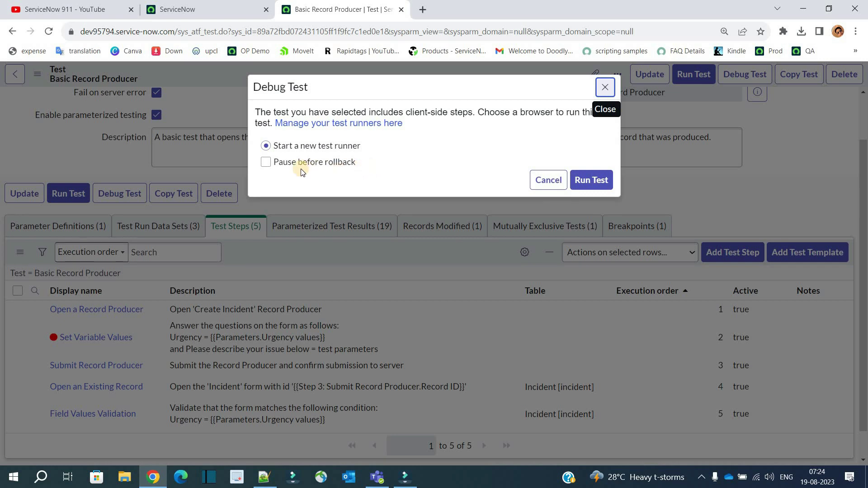
{"action": "mouse_move", "coordinate": [291, 171]}
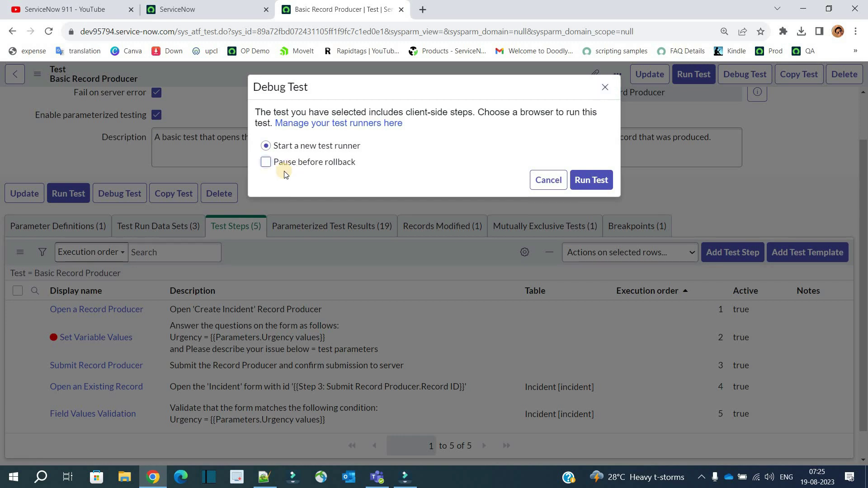
{"action": "left_click", "coordinate": [285, 164]}
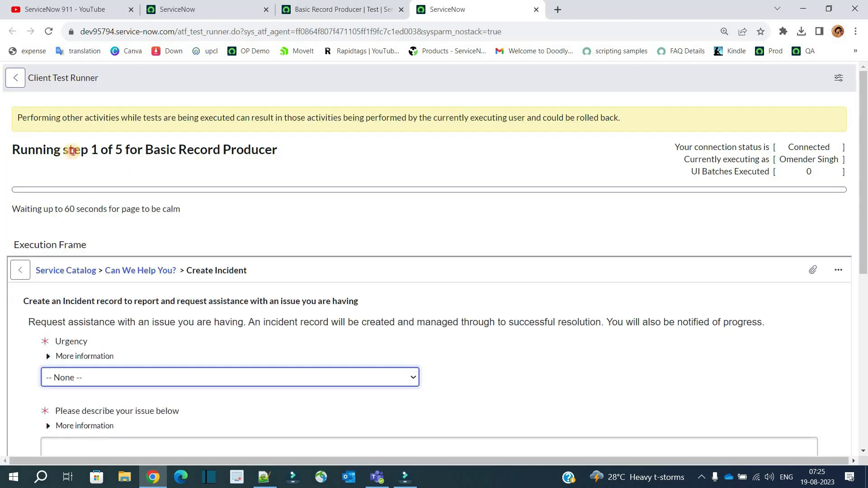
{"action": "left_click_drag", "start_coordinate": [64, 150], "coordinate": [108, 149]}
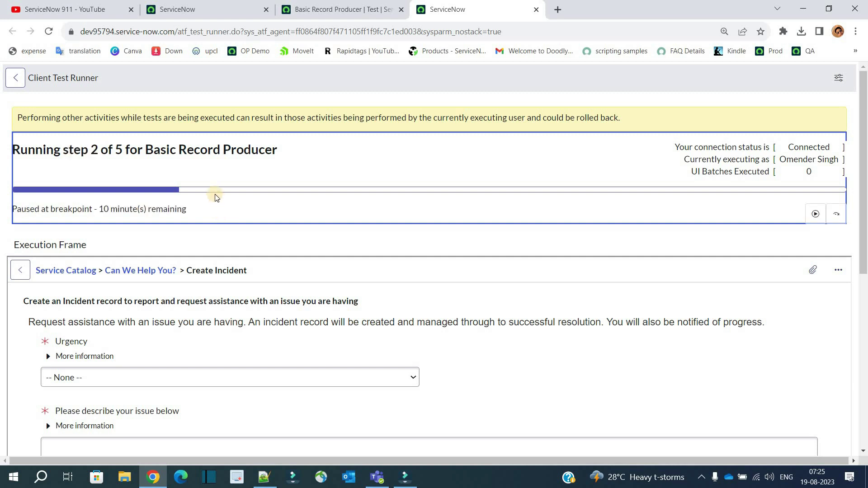
{"action": "key", "text": "ctrl+Page_Up"}
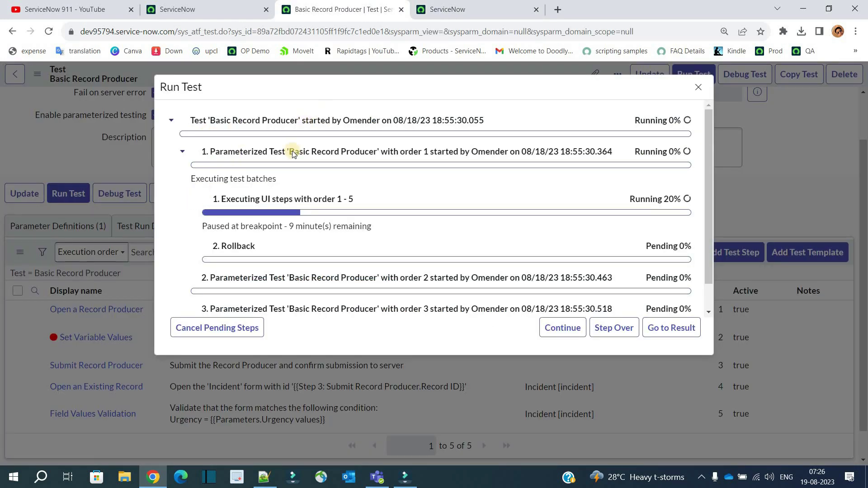
{"action": "left_click_drag", "start_coordinate": [224, 200], "coordinate": [334, 206]}
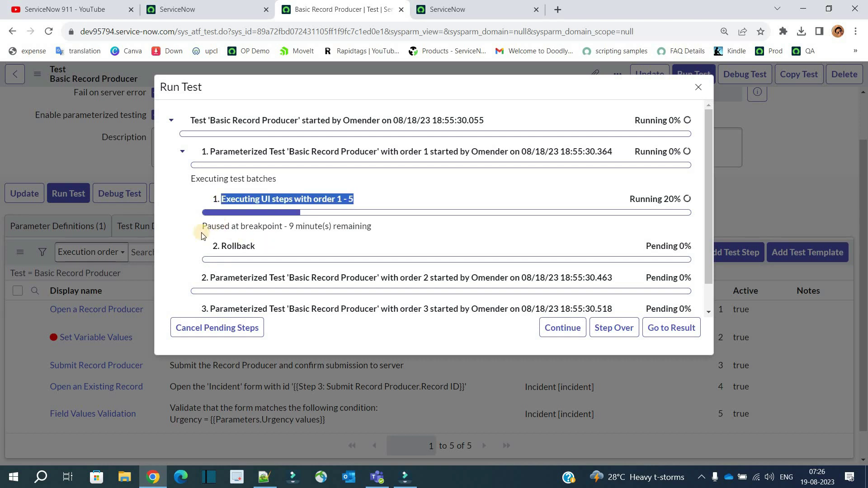
{"action": "left_click_drag", "start_coordinate": [240, 226], "coordinate": [372, 226]}
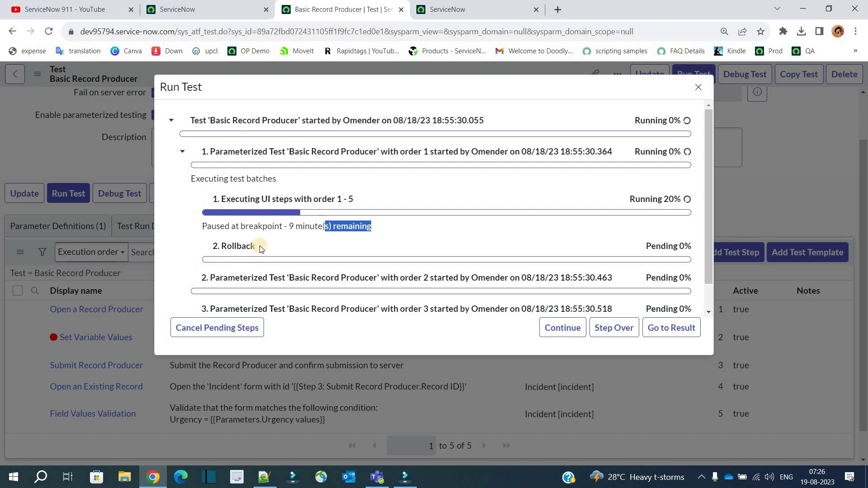
{"action": "left_click", "coordinate": [466, 9]}
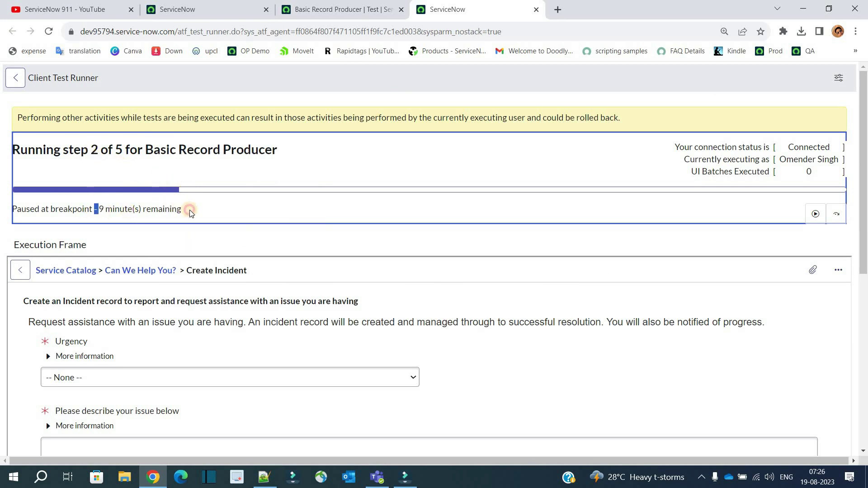
{"action": "left_click_drag", "start_coordinate": [189, 210], "coordinate": [189, 210]}
{"action": "left_click_drag", "start_coordinate": [117, 191], "coordinate": [103, 193]}
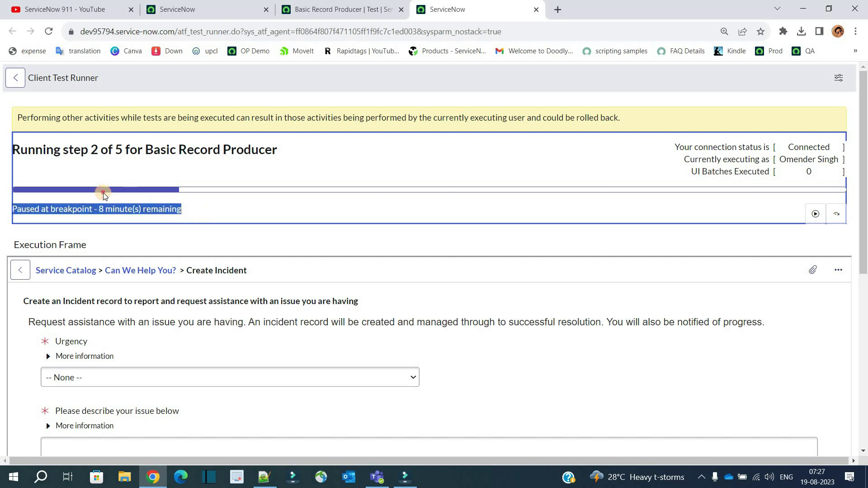
{"action": "left_click", "coordinate": [374, 238]}
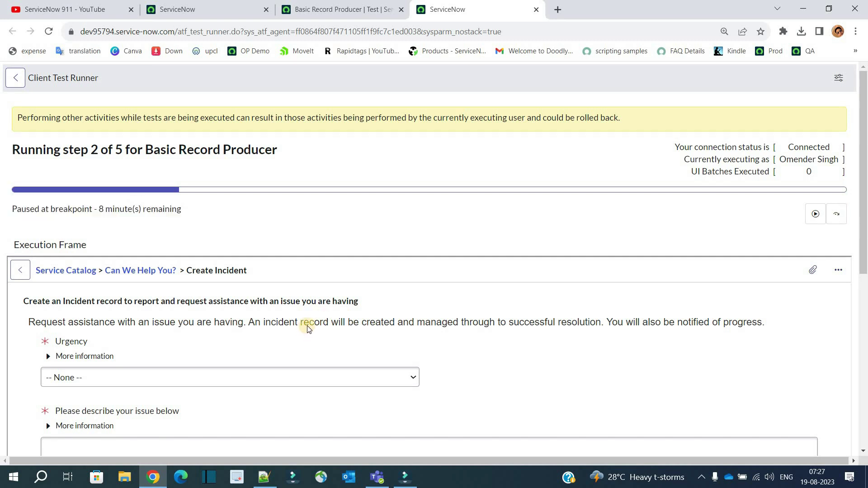
{"action": "scroll", "coordinate": [214, 219], "scroll_direction": "down", "scroll_amount": 3}
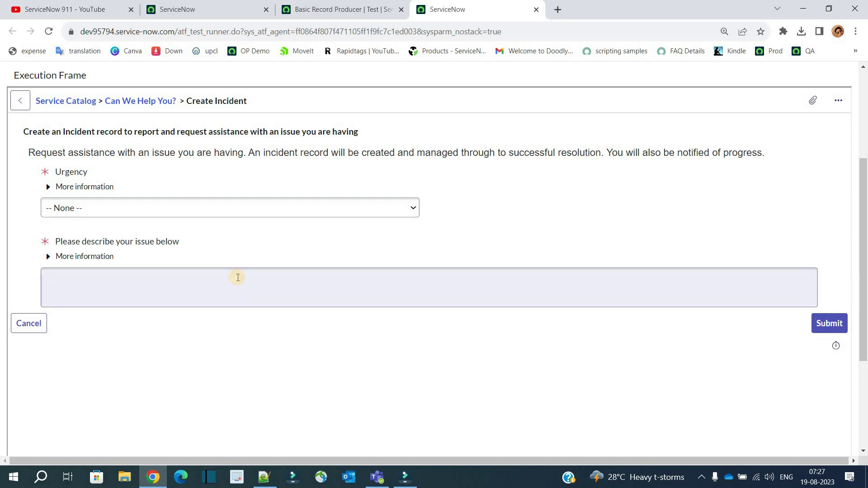
{"action": "scroll", "coordinate": [229, 278], "scroll_direction": "up", "scroll_amount": 3}
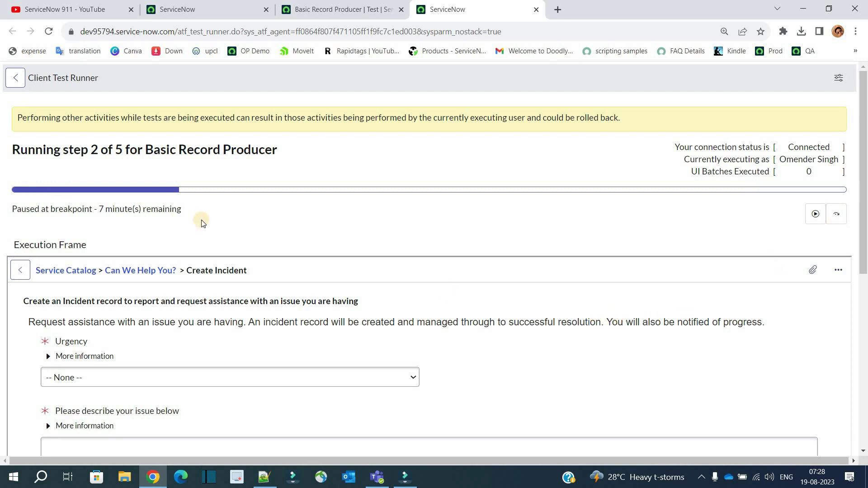
- Step past the Set Variable Values breakpoint to submit the record producer, reaching step 4
{"action": "scroll", "coordinate": [319, 307], "scroll_direction": "down", "scroll_amount": 1}
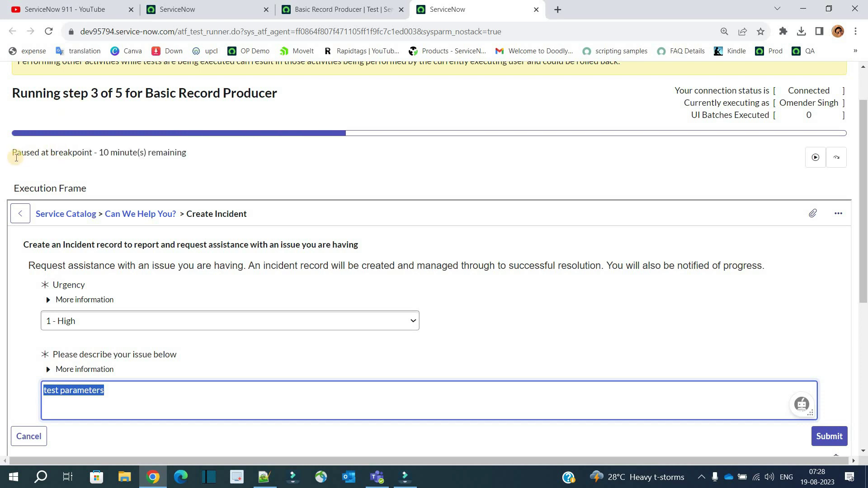
{"action": "left_click_drag", "start_coordinate": [12, 154], "coordinate": [130, 154]}
{"action": "left_click_drag", "start_coordinate": [197, 162], "coordinate": [201, 163]}
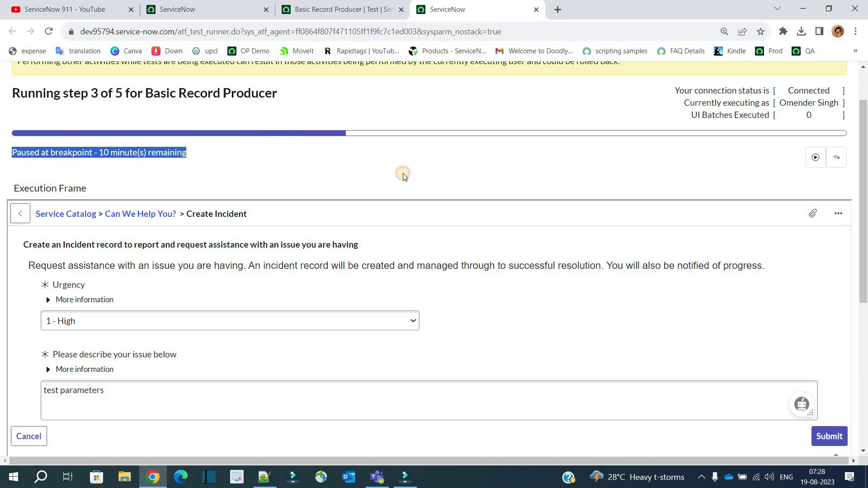
{"action": "left_click", "coordinate": [838, 161]}
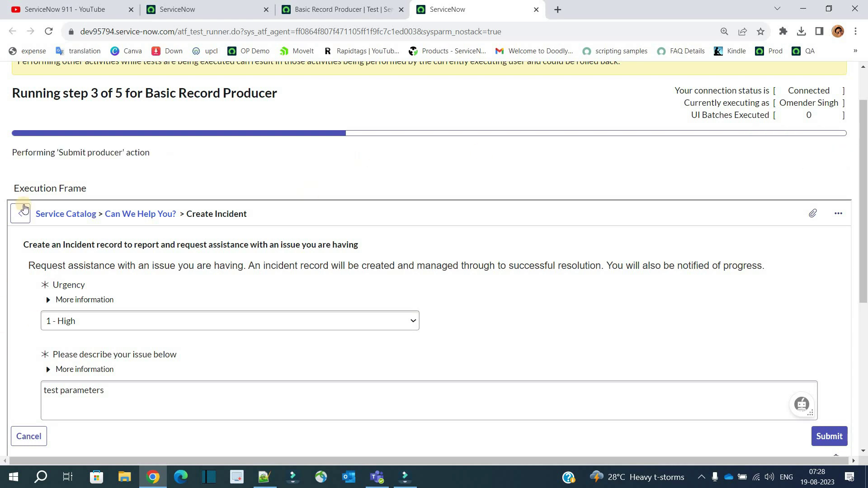
{"action": "left_click_drag", "start_coordinate": [62, 152], "coordinate": [182, 158]}
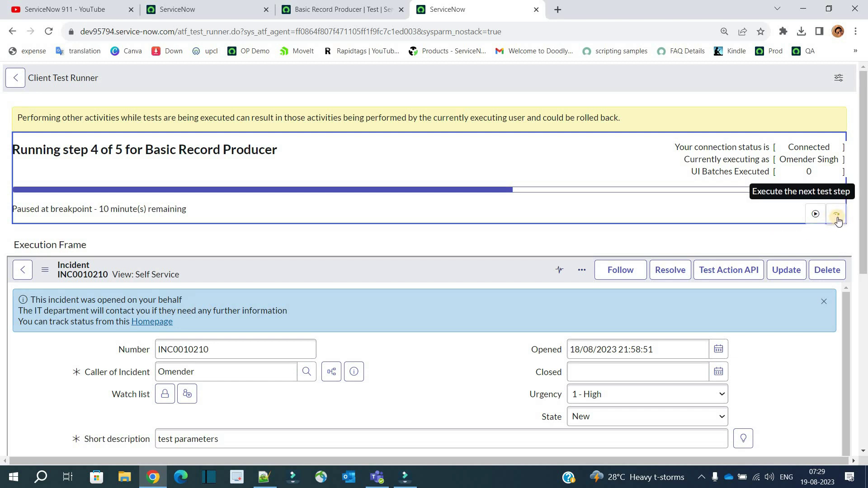
- Run steps 4 and 5, opening the created incident and validating its field values
{"action": "left_click", "coordinate": [838, 217]}
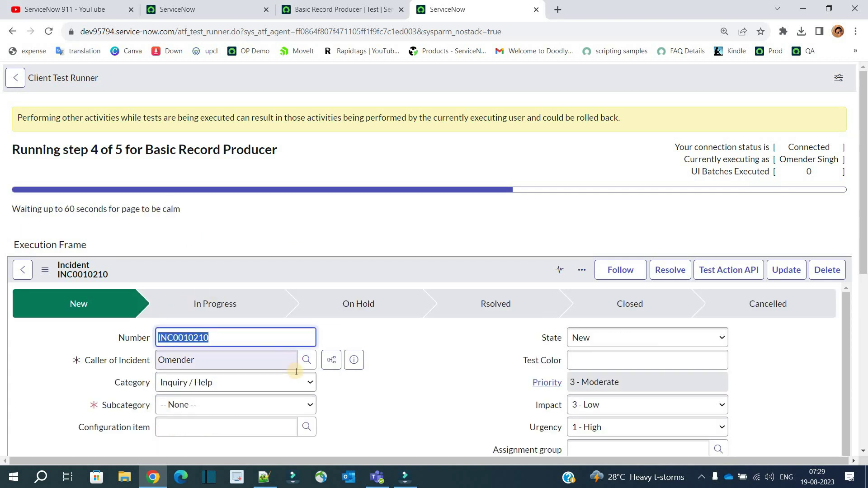
{"action": "scroll", "coordinate": [240, 409], "scroll_direction": "down", "scroll_amount": 4}
{"action": "scroll", "coordinate": [251, 404], "scroll_direction": "up", "scroll_amount": 4}
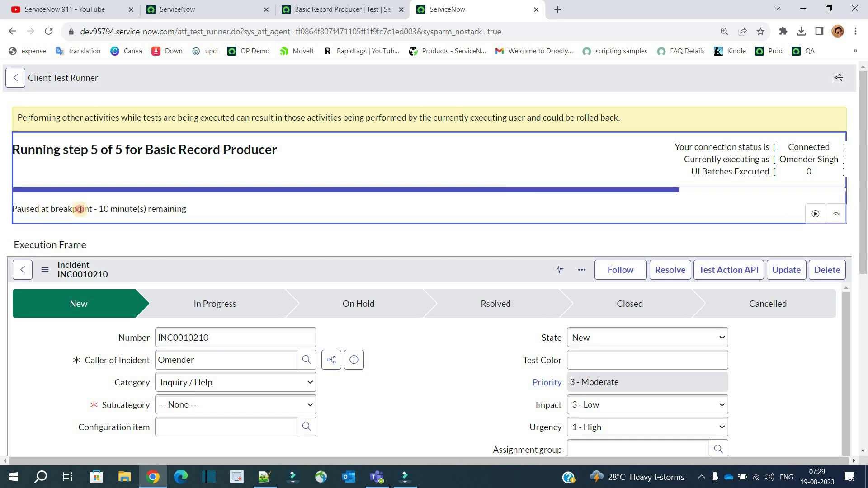
{"action": "left_click_drag", "start_coordinate": [35, 209], "coordinate": [216, 217]}
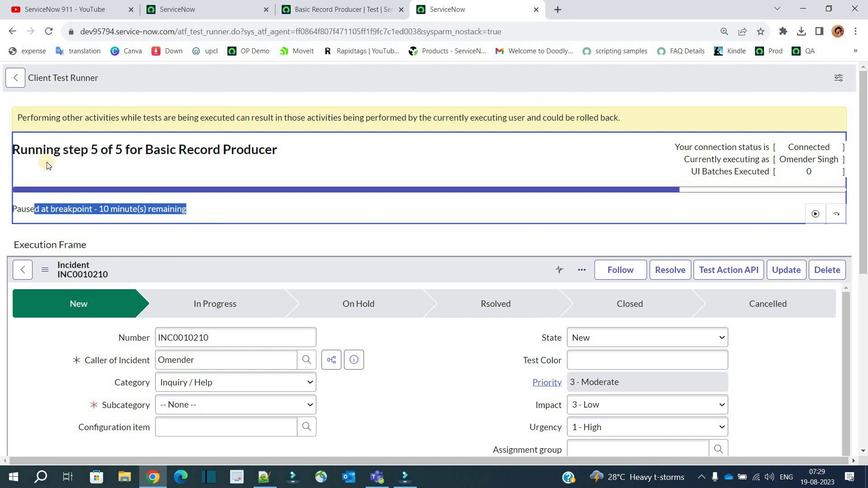
{"action": "left_click", "coordinate": [841, 215]}
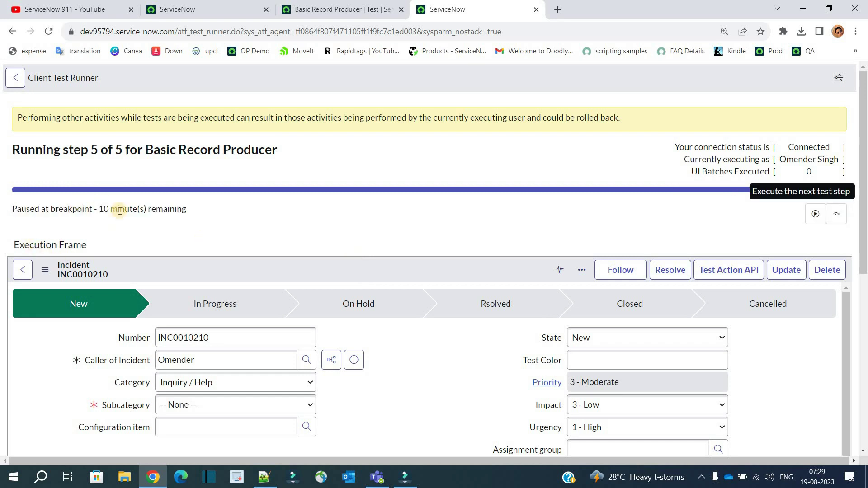
{"action": "left_click", "coordinate": [836, 216]}
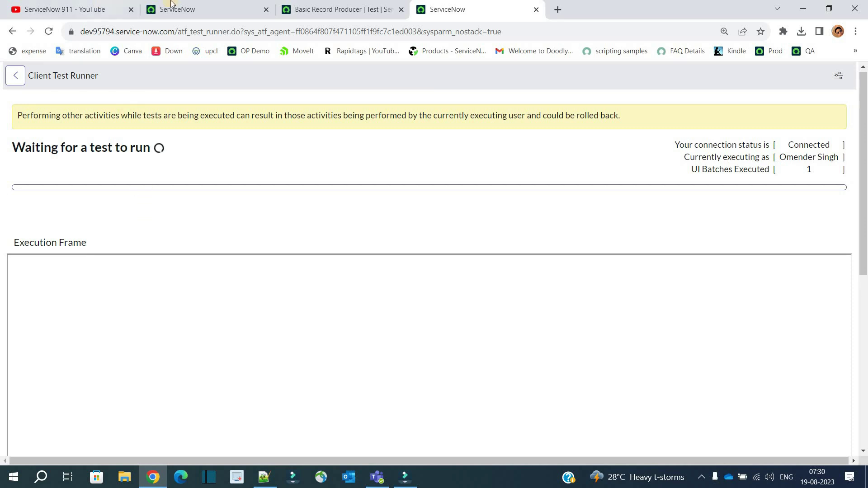
- Step over the Rollback breakpoint so run 1 passes, then return to the Client Test Runner
{"action": "left_click", "coordinate": [378, 8]}
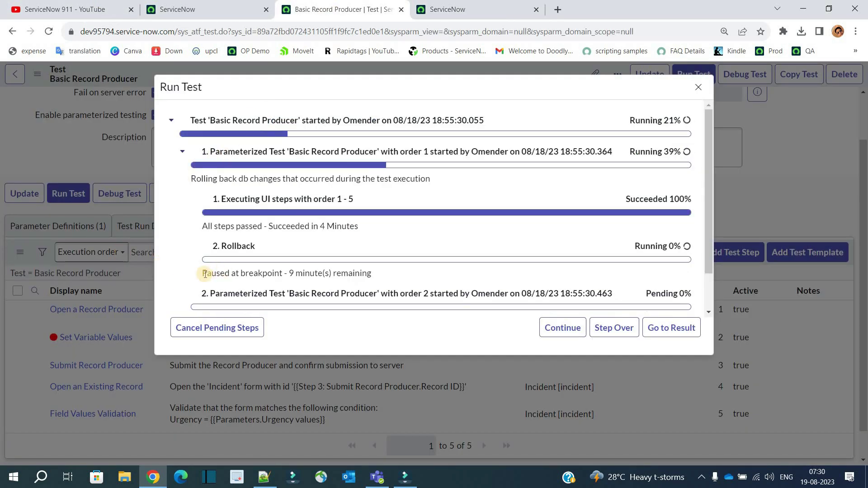
{"action": "left_click_drag", "start_coordinate": [203, 274], "coordinate": [388, 278]}
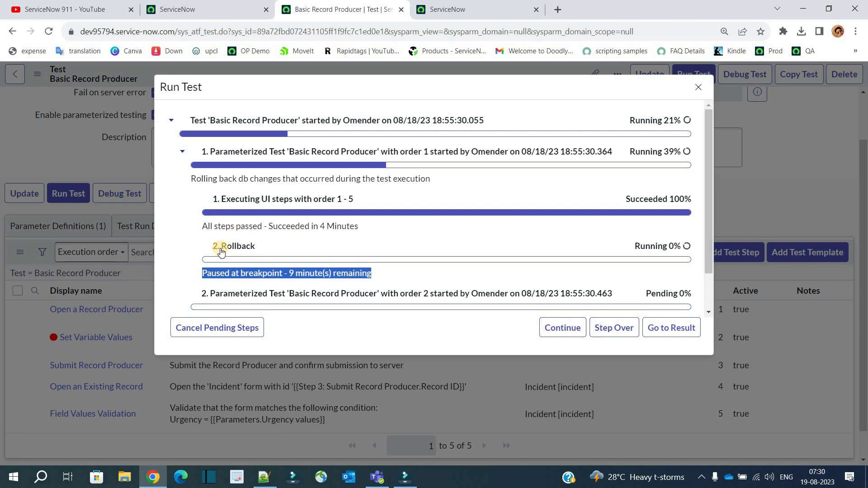
{"action": "scroll", "coordinate": [221, 252], "scroll_direction": "down", "scroll_amount": 1}
{"action": "left_click_drag", "start_coordinate": [212, 248], "coordinate": [422, 250]}
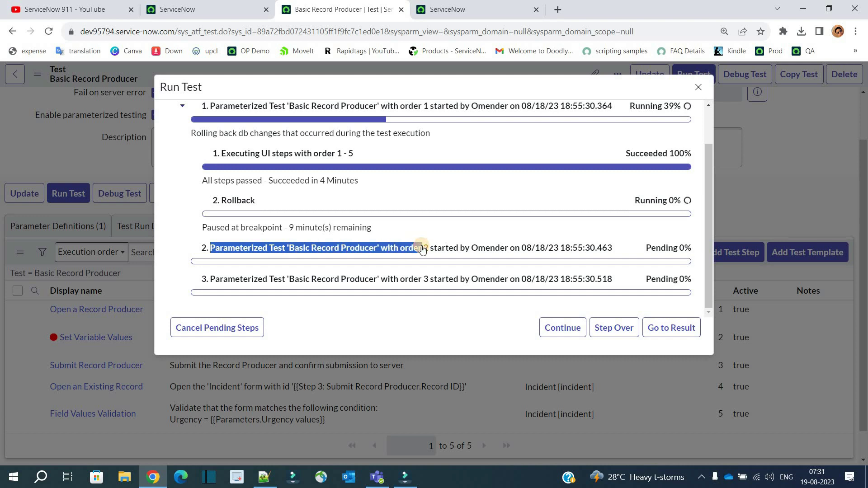
{"action": "left_click", "coordinate": [614, 328]}
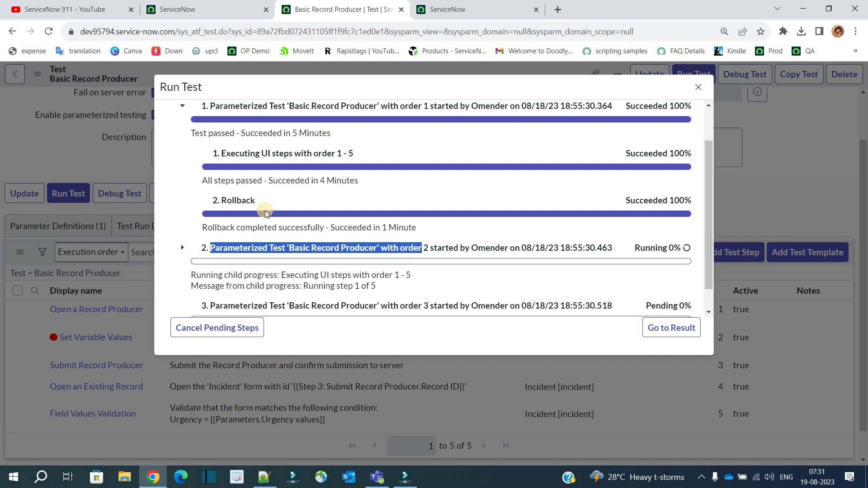
{"action": "key", "text": "ctrl+Tab"}
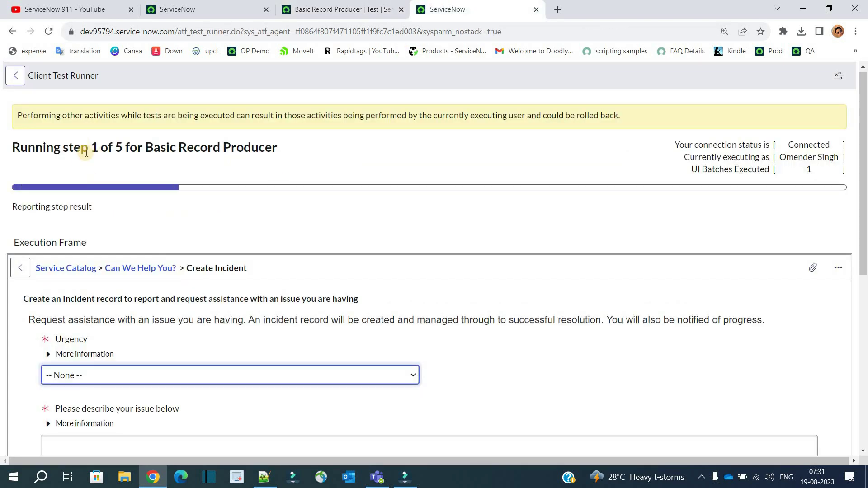
- Run steps 2 and 3 of order 2, setting Urgency 2 - Medium and submitting
{"action": "left_click_drag", "start_coordinate": [62, 147], "coordinate": [99, 147]}
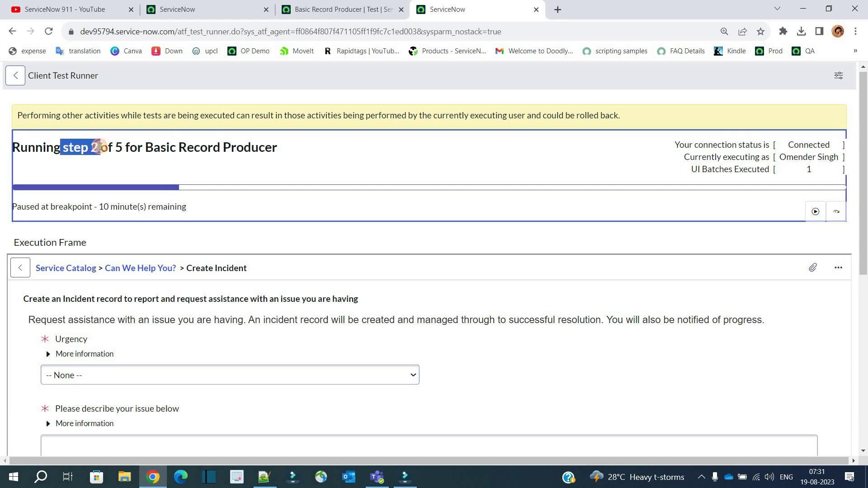
{"action": "left_click", "coordinate": [836, 212]}
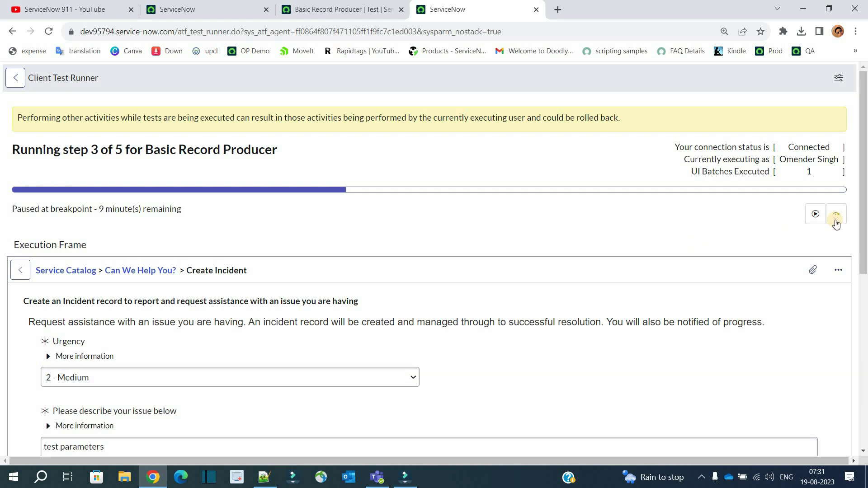
{"action": "left_click", "coordinate": [811, 217]}
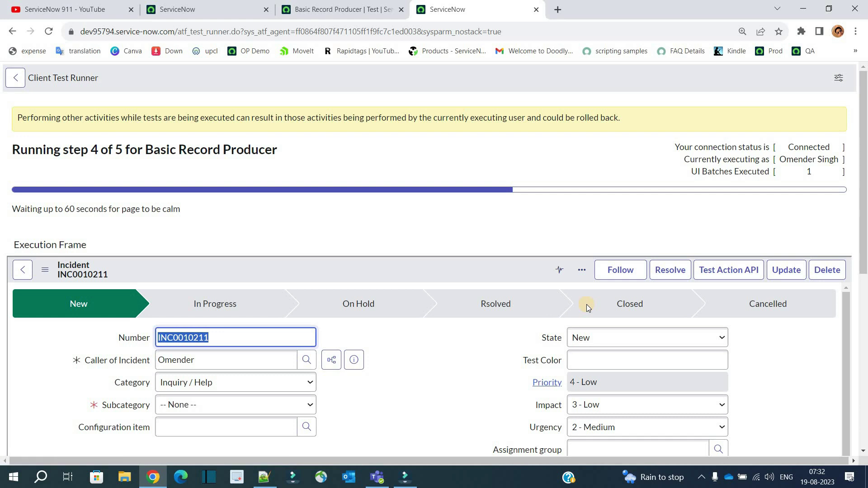
- Switch back to the Run Test progress showing order 2 at step 5 of 5
{"action": "key", "text": "ctrl+shift+Tab"}
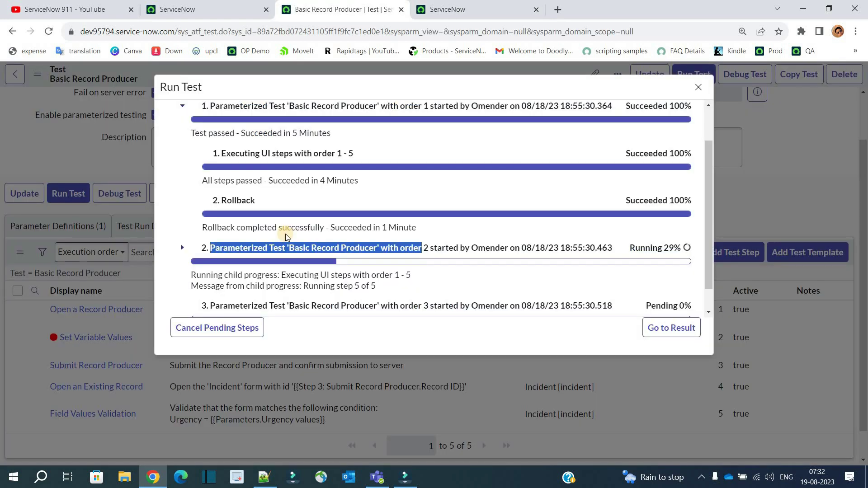